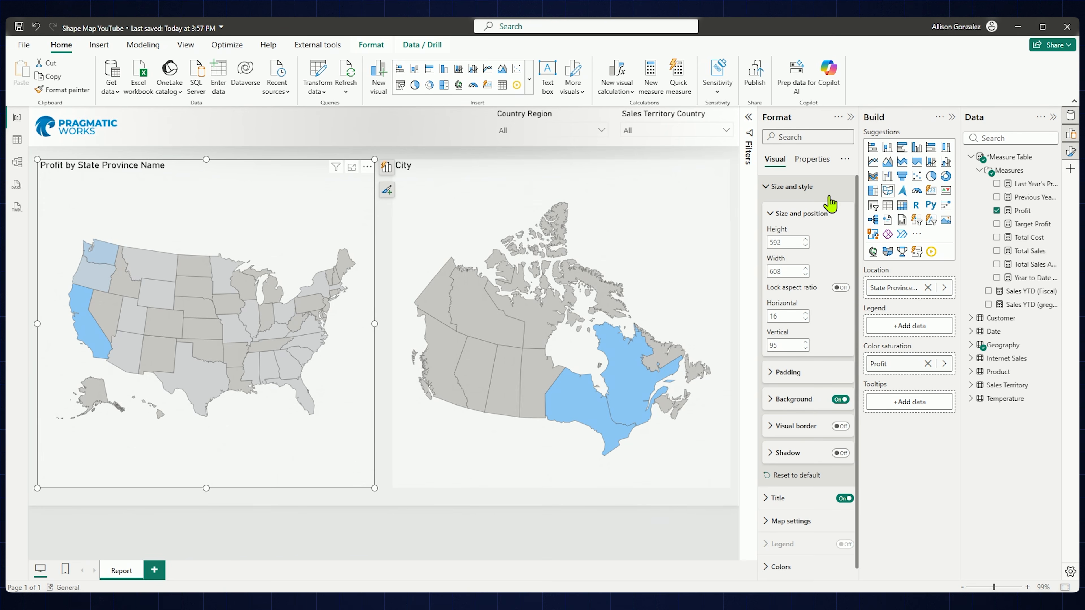
Step: Turn the background of the Profit by State Province Name map off and back on in its size and style settings
left_click(773, 217)
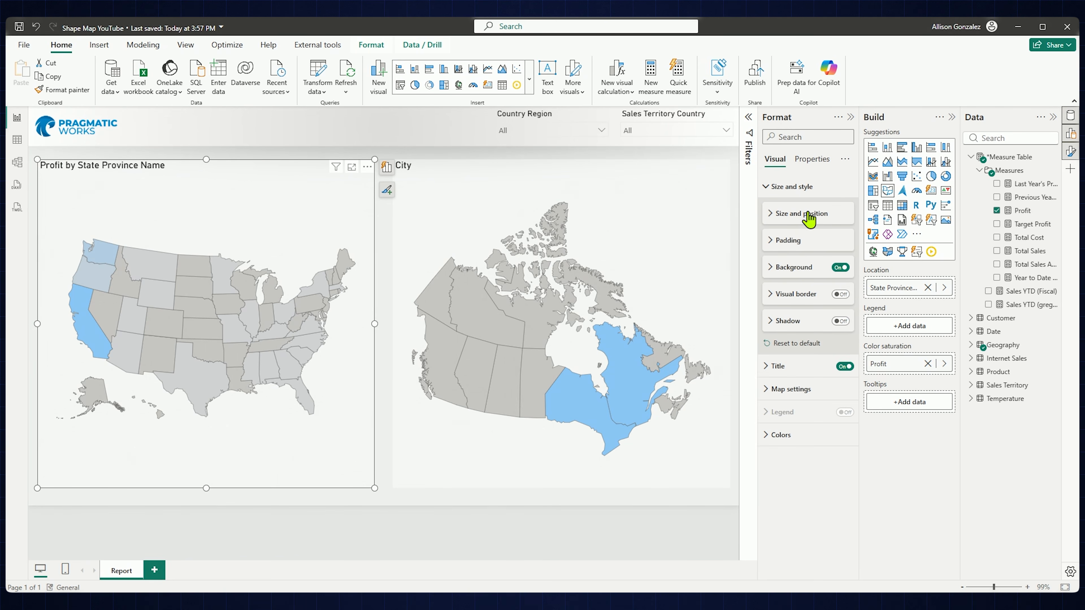
left_click(841, 268)
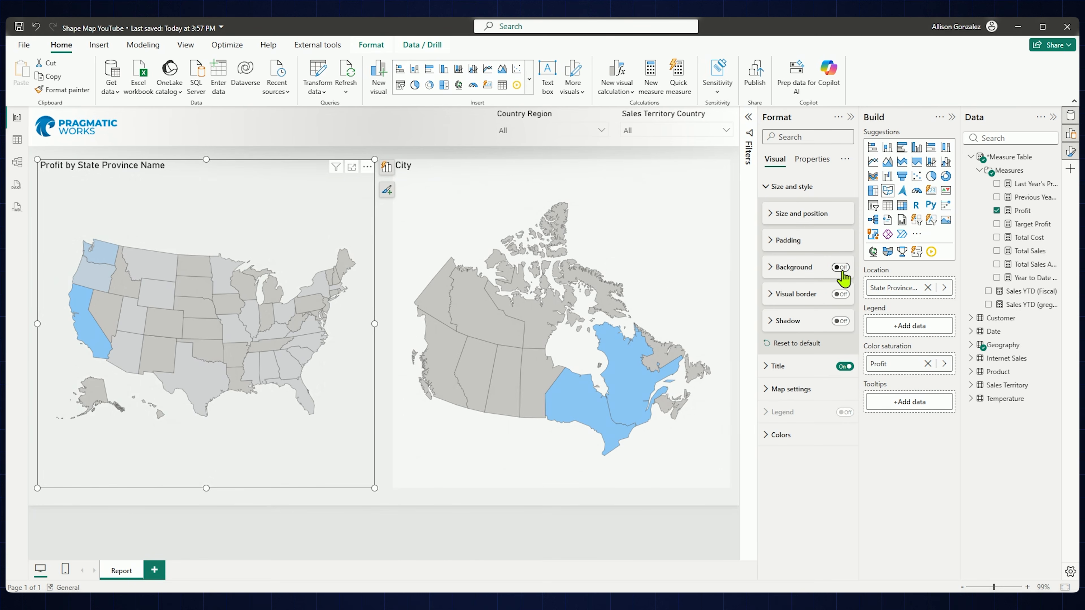
left_click(840, 268)
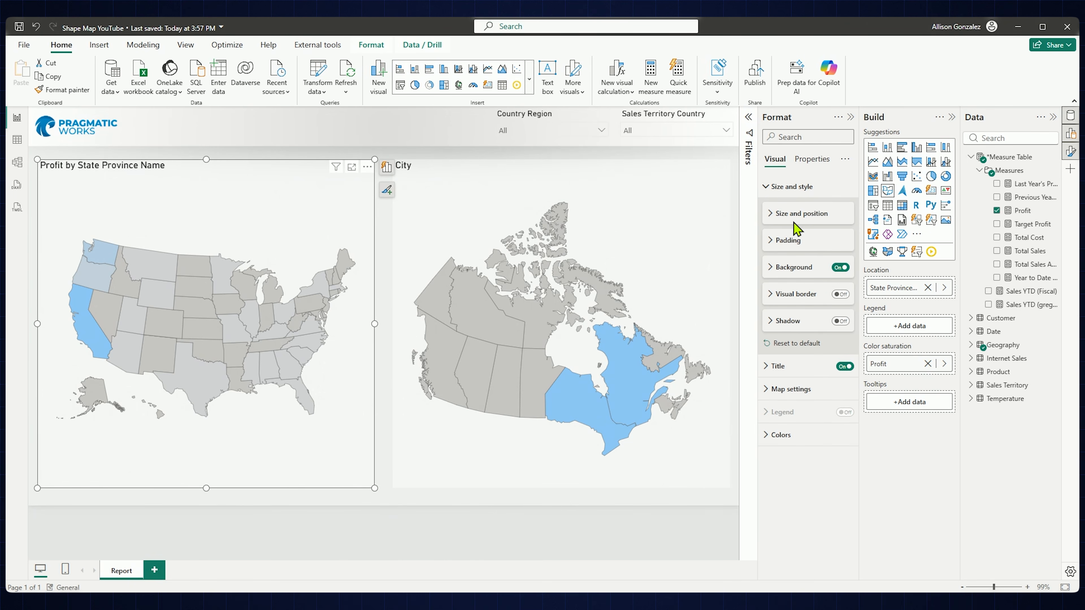
left_click(767, 188)
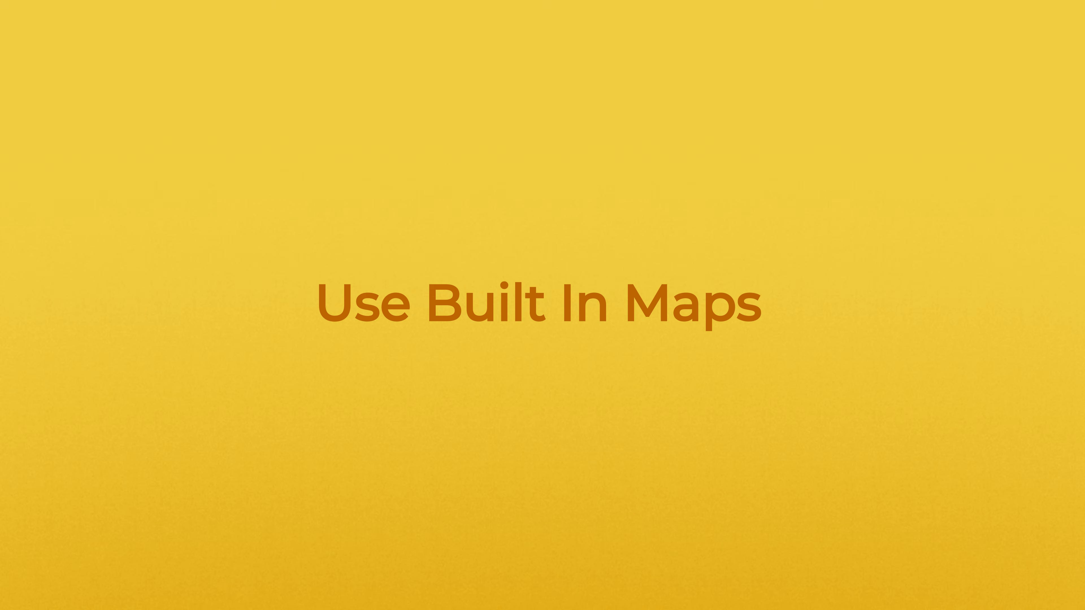
Step: Change the Profit by State Province Name map's map type to UK: countries
left_click(769, 234)
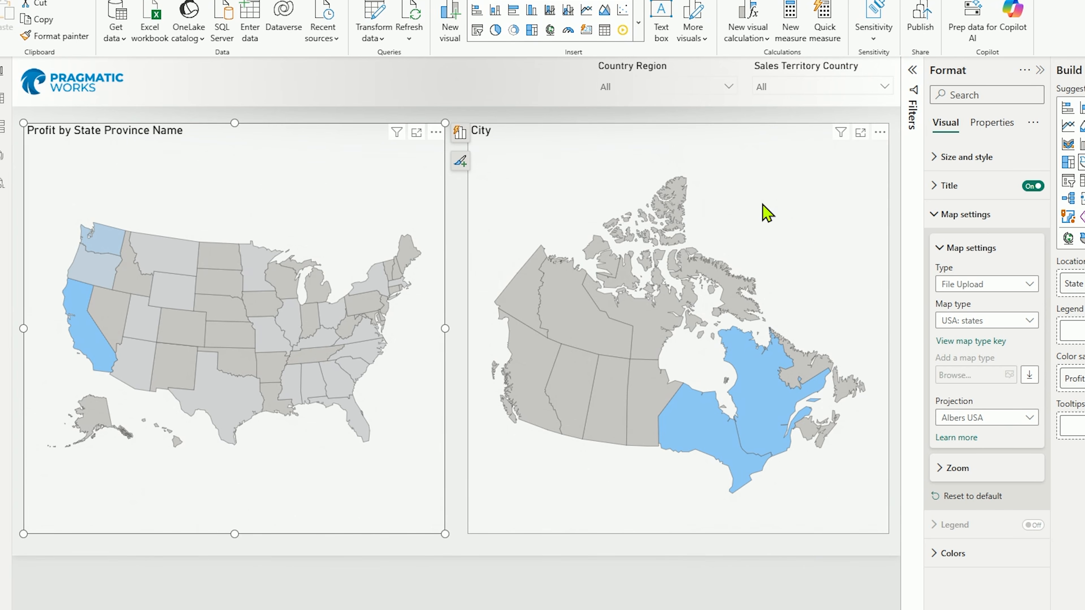
left_click(1019, 325)
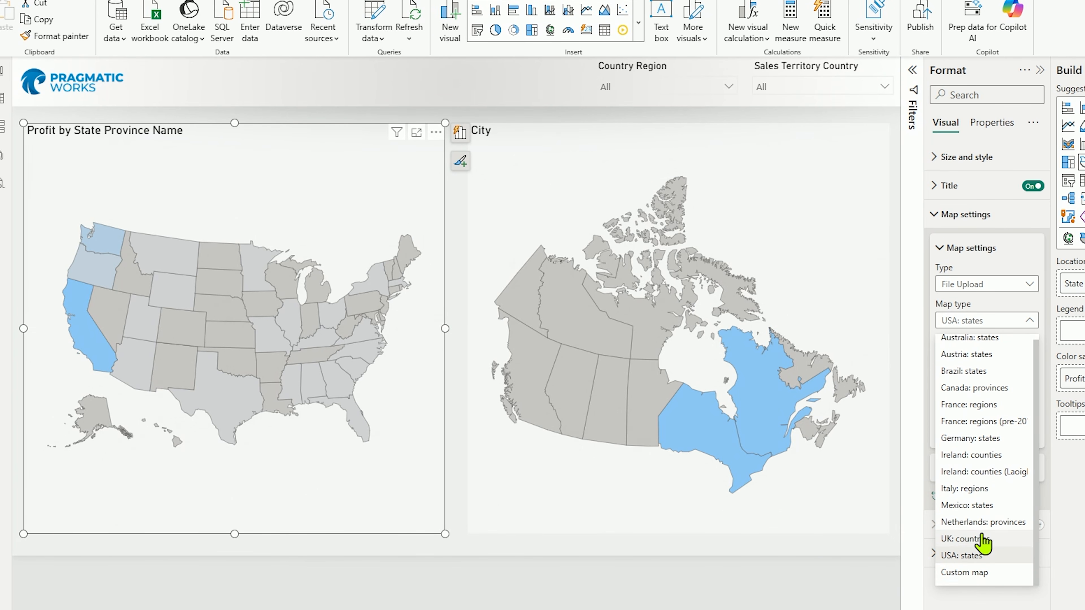
left_click(992, 544)
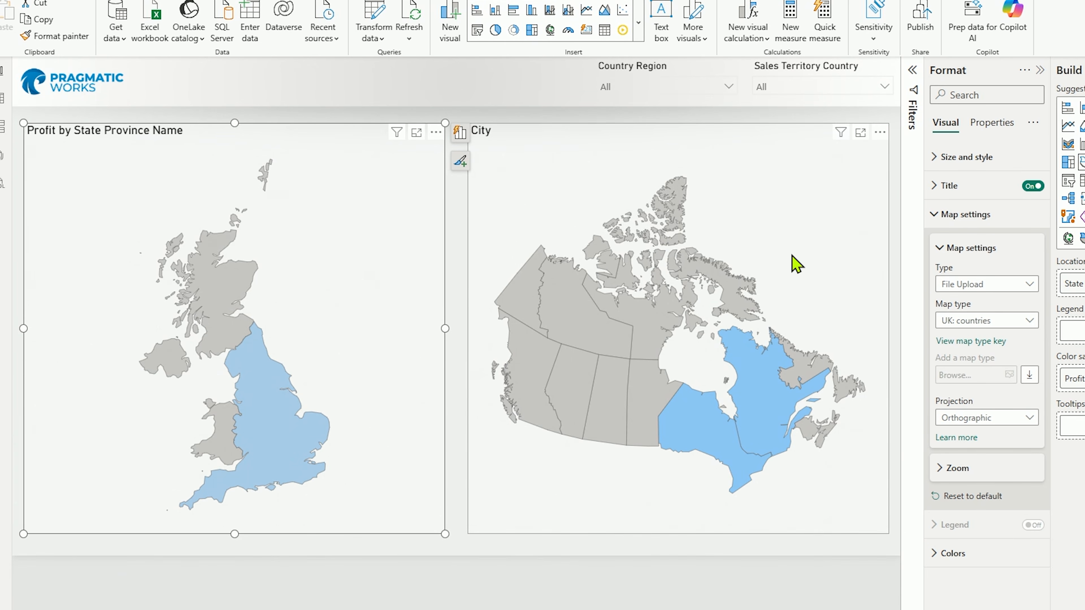
left_click(1029, 320)
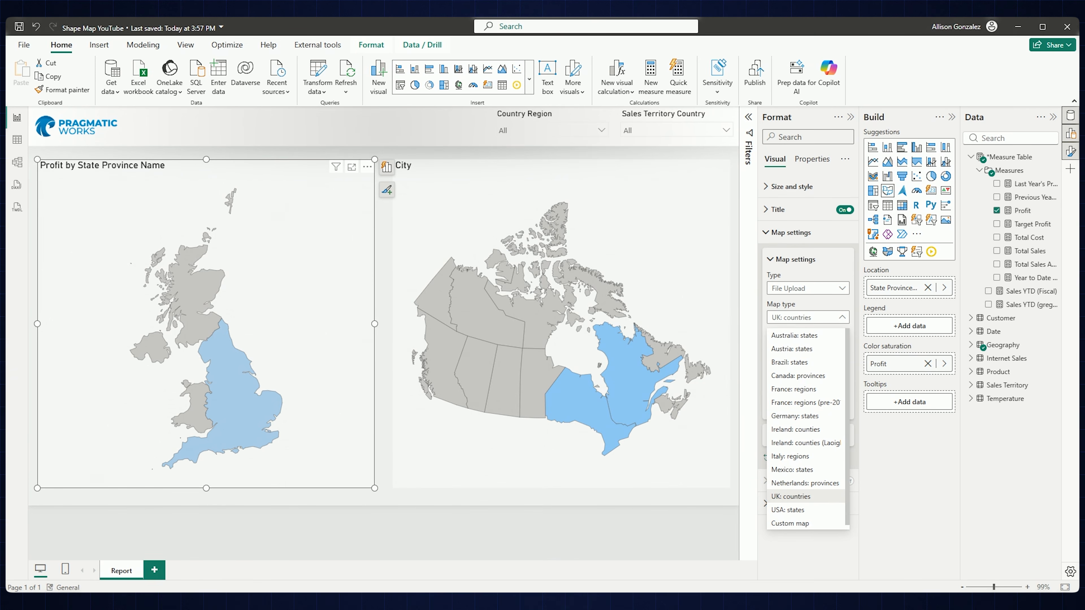
Step: Select the City map of Canada and change its map type to Custom map
left_click(562, 224)
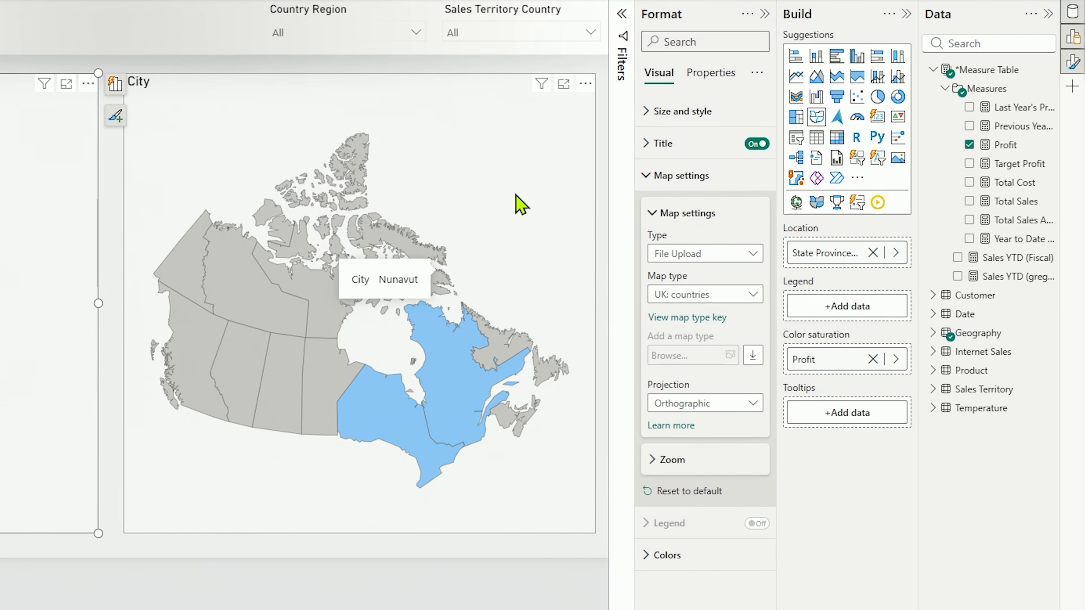
left_click(519, 204)
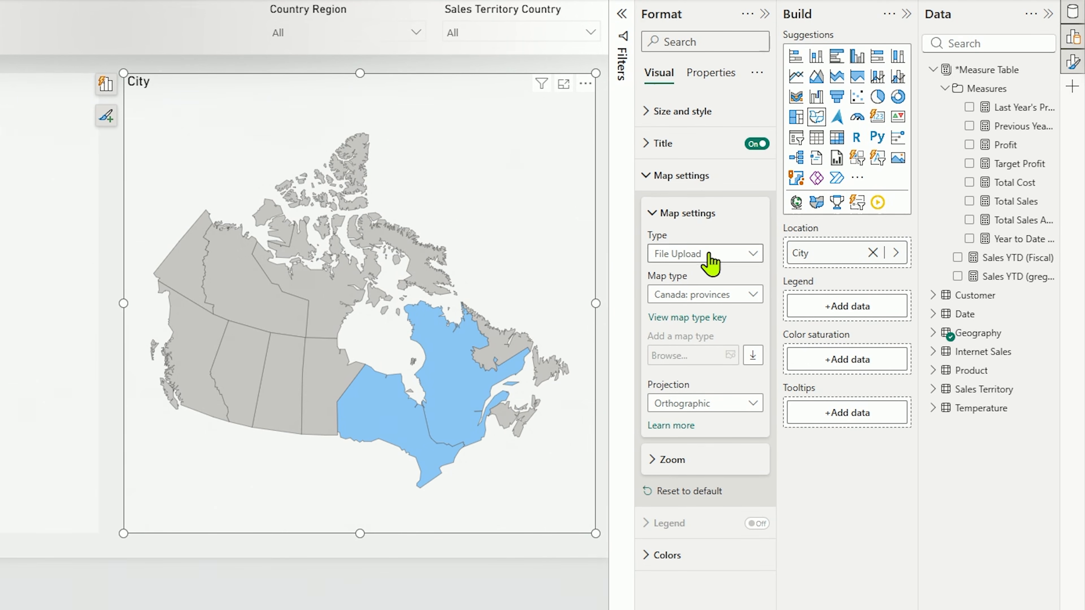
left_click(752, 295)
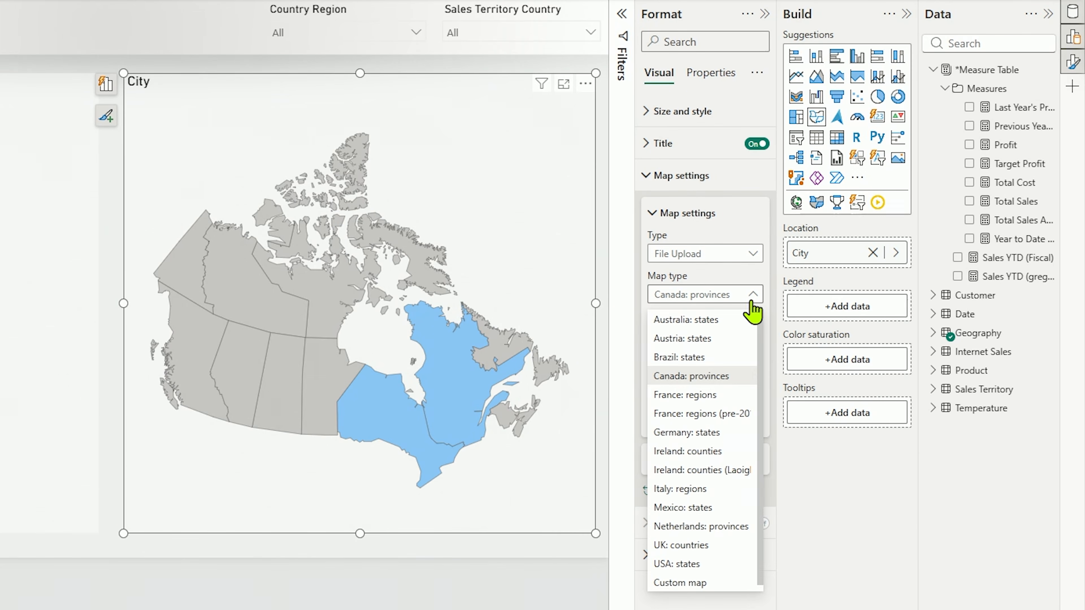
left_click(752, 295)
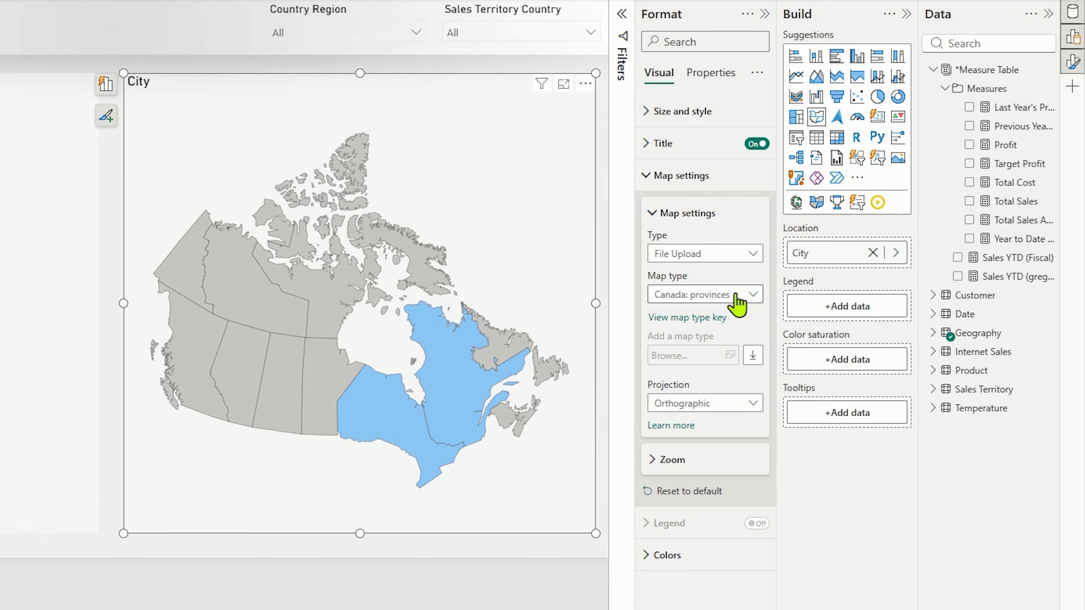
left_click(684, 295)
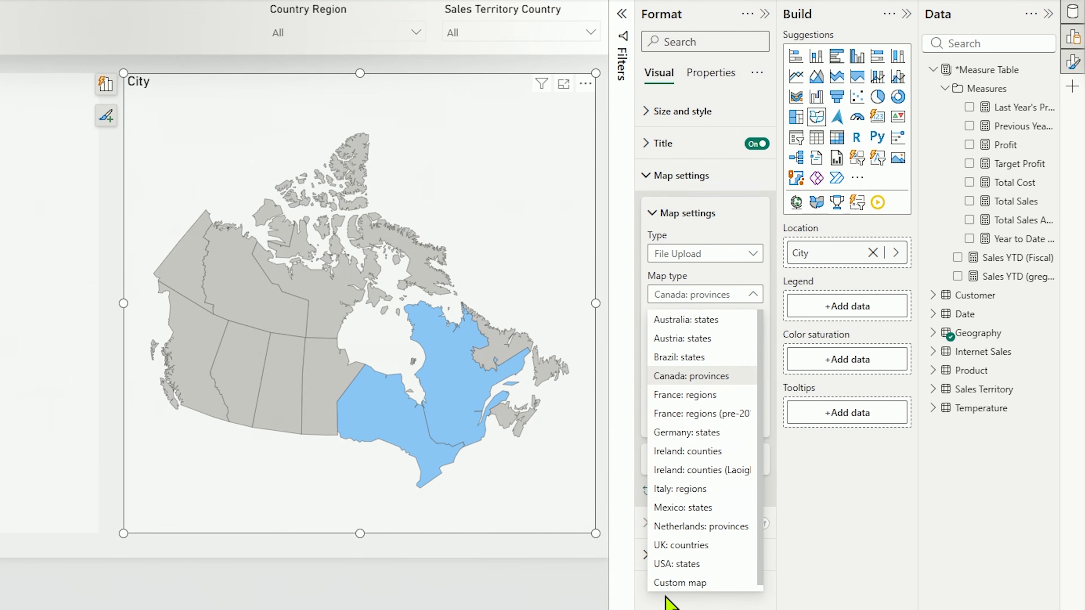
left_click(703, 584)
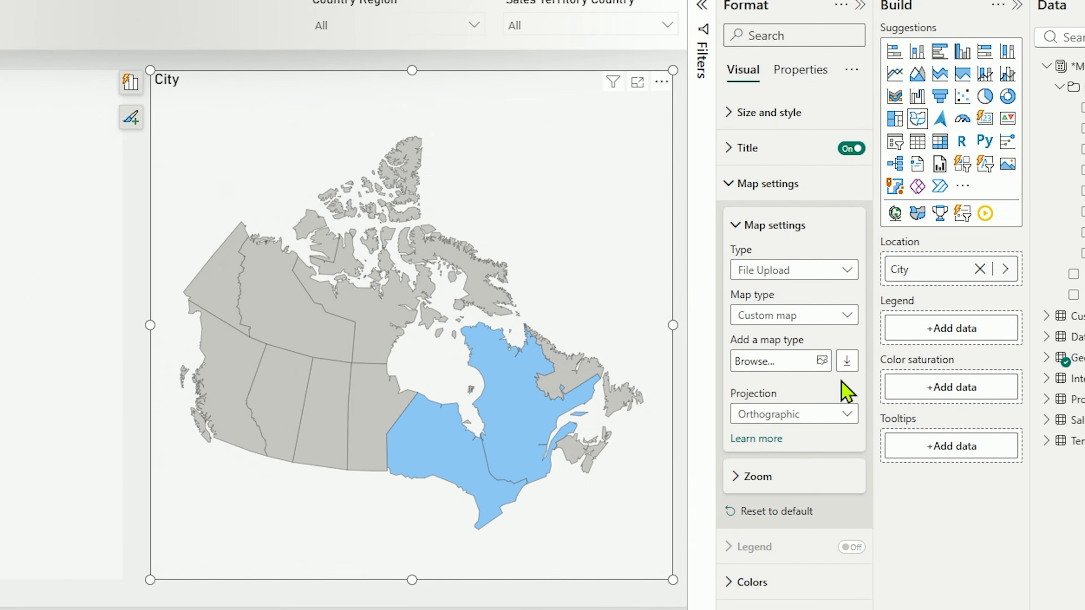
Step: Load the New York City map file as the City visual's custom map
left_click(820, 362)
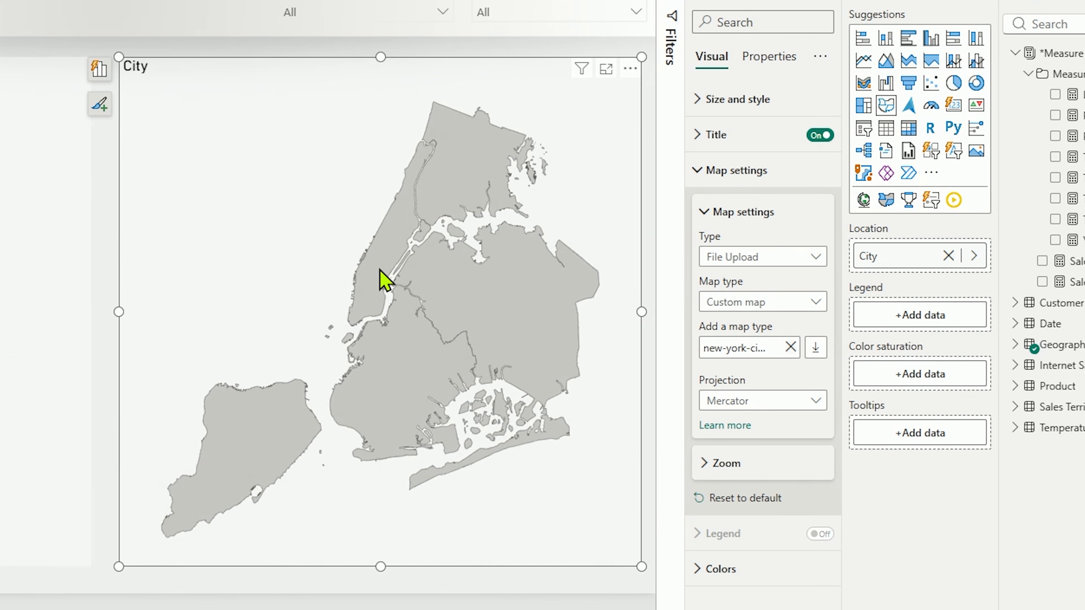
mouse_move(509, 246)
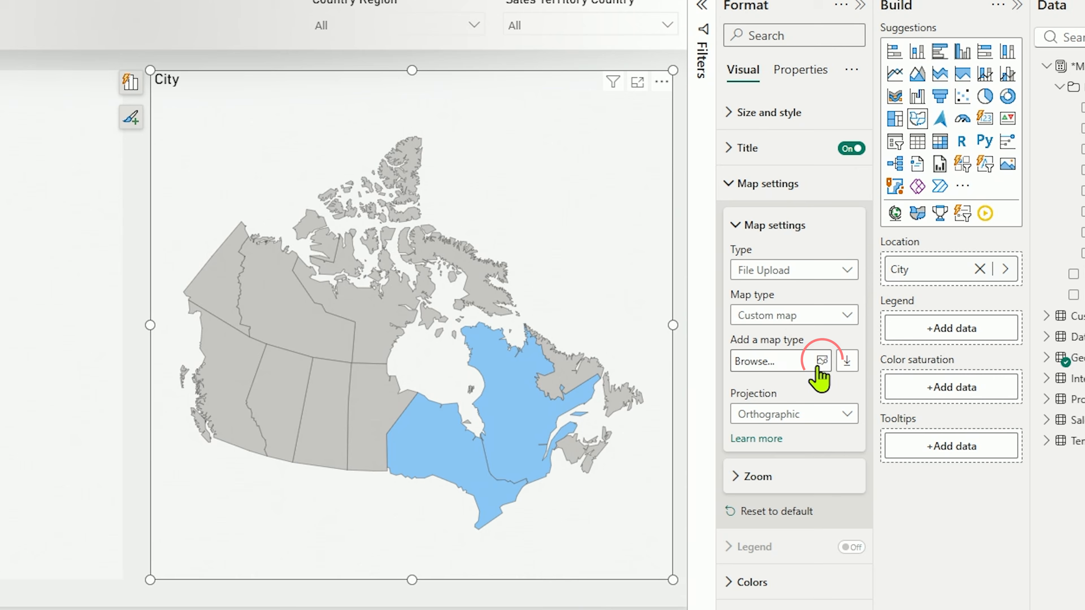
left_click(819, 366)
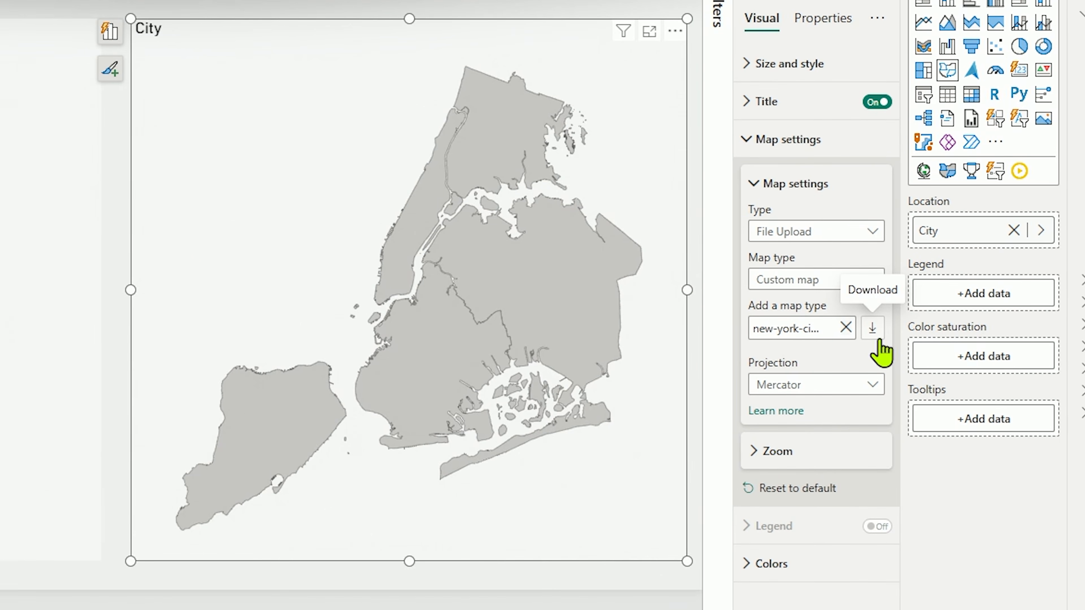
left_click(878, 340)
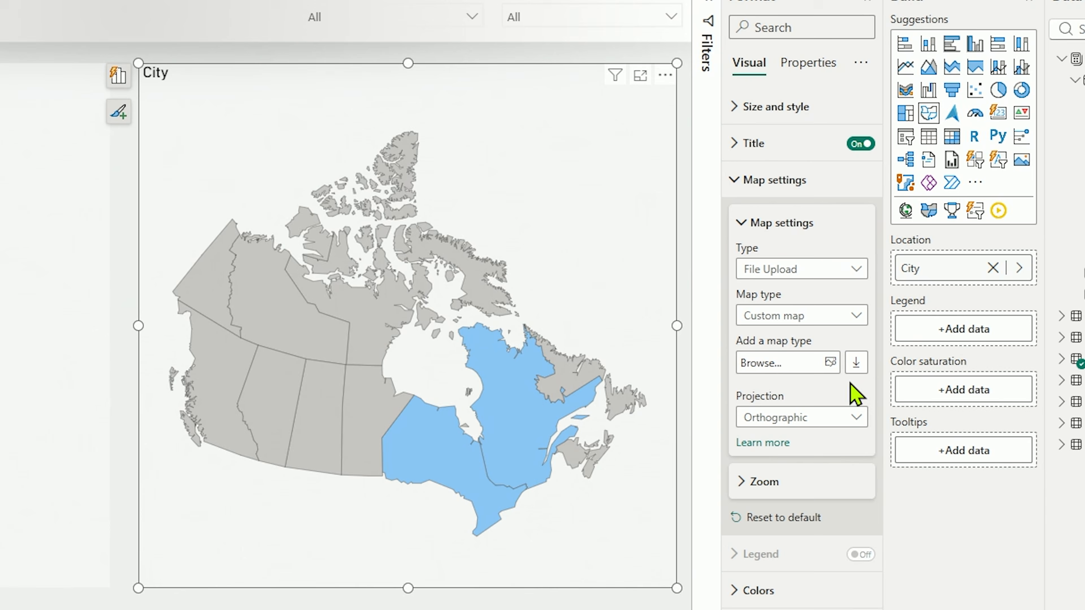
left_click(830, 363)
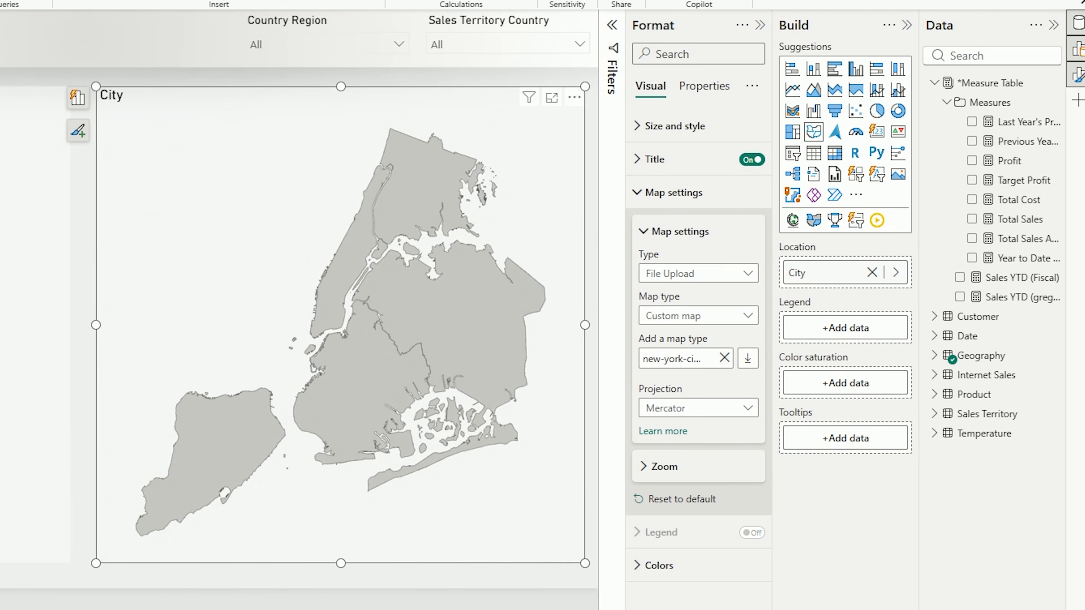
Step: Examine the City map's color settings, including the default location color and the border color and width
left_click(745, 277)
left_click(637, 571)
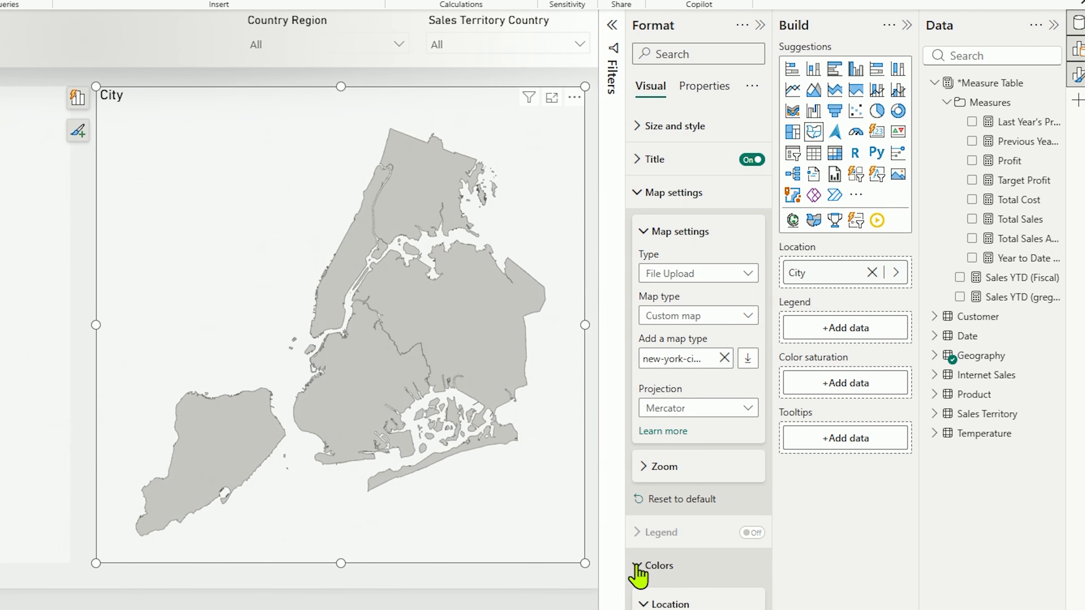
scroll(701, 447, "down", 4)
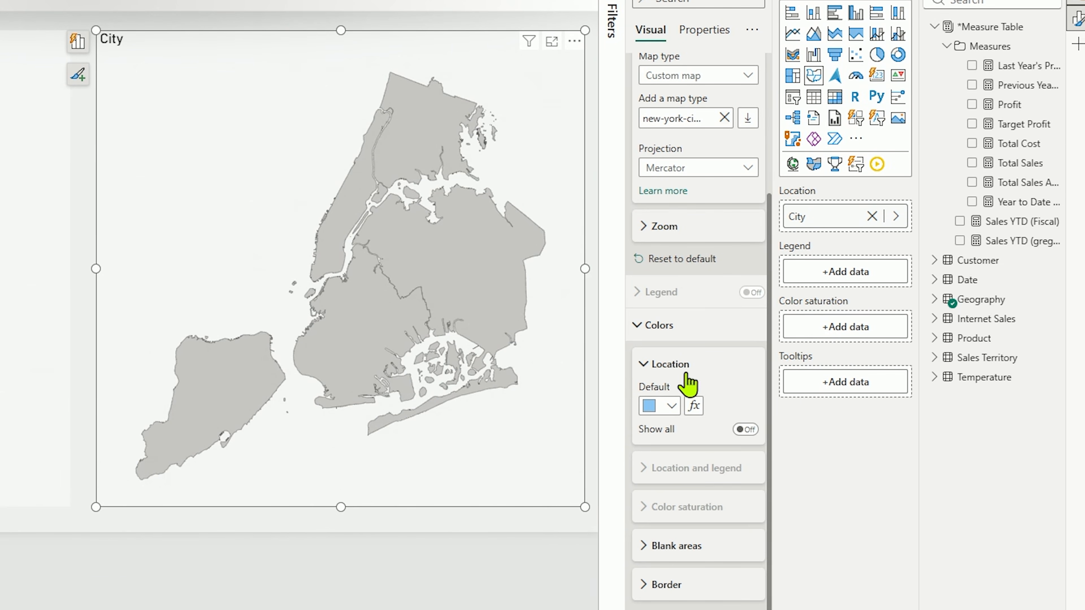
left_click(673, 408)
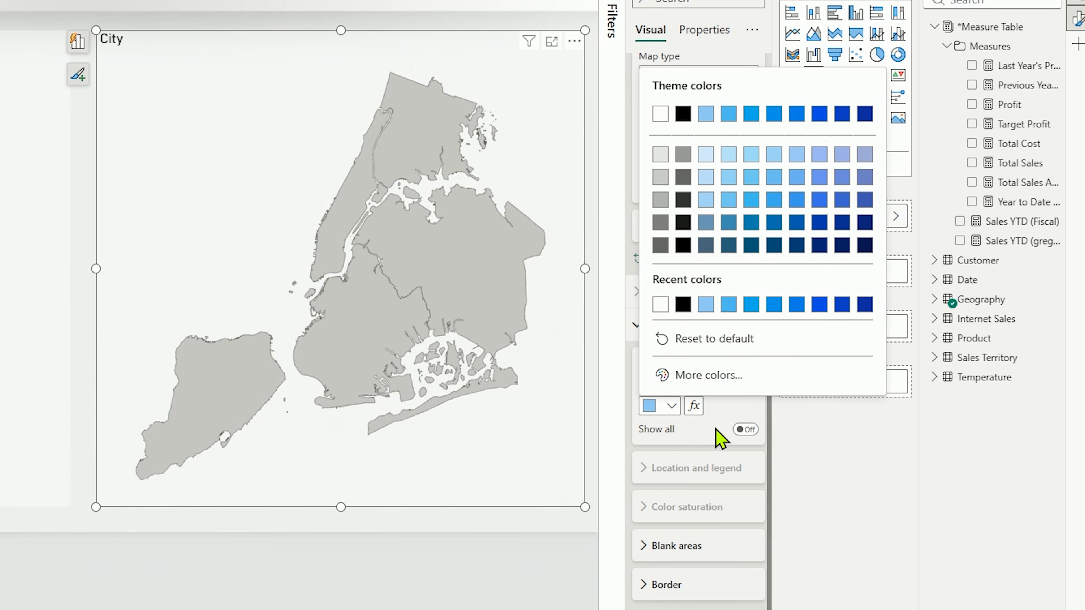
left_click(719, 441)
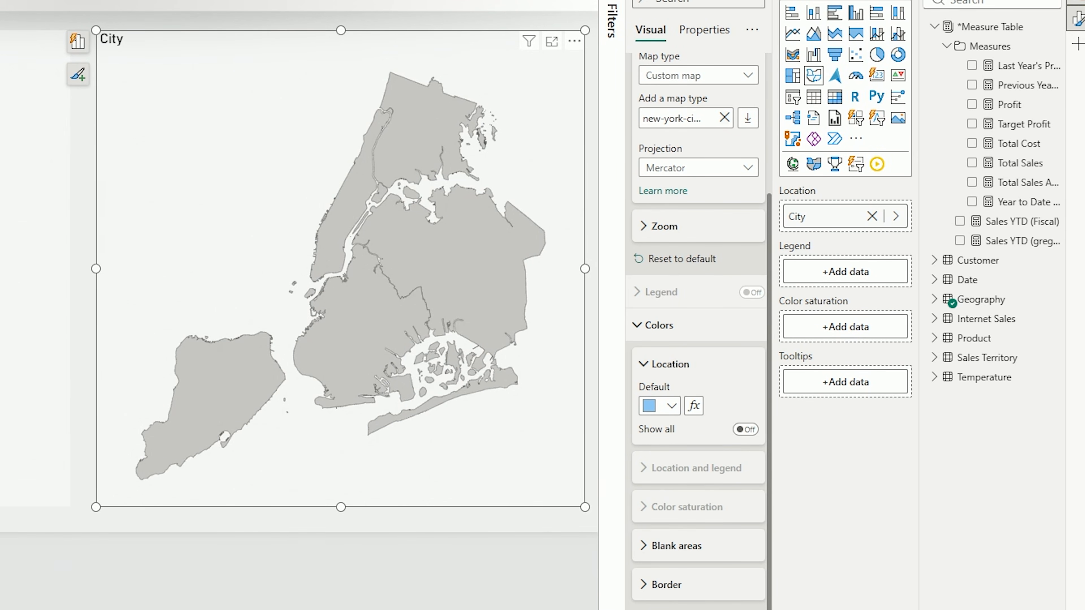
left_click(662, 584)
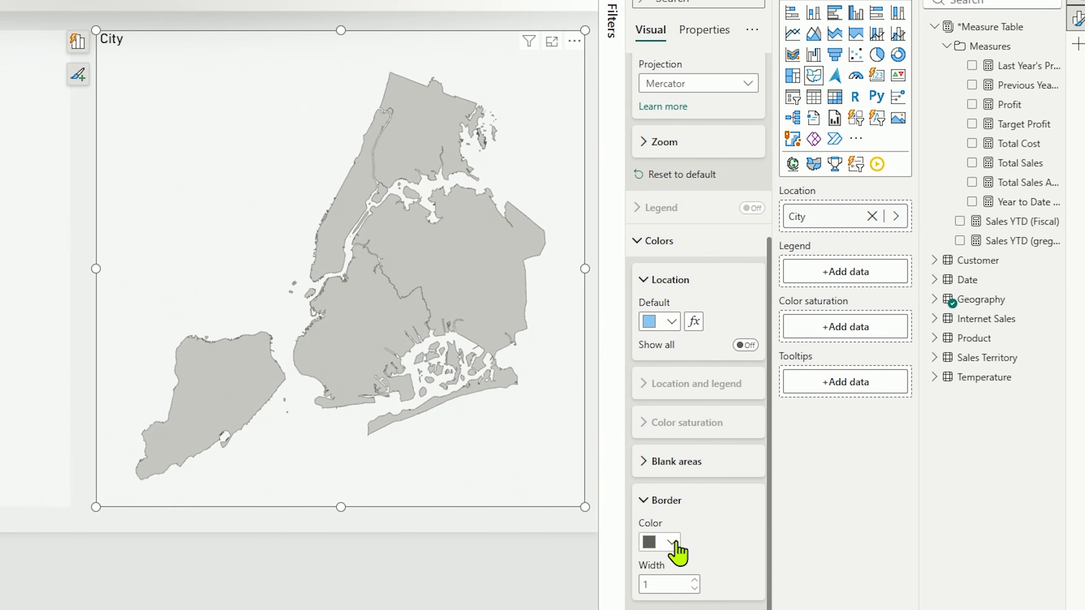
left_click(673, 543)
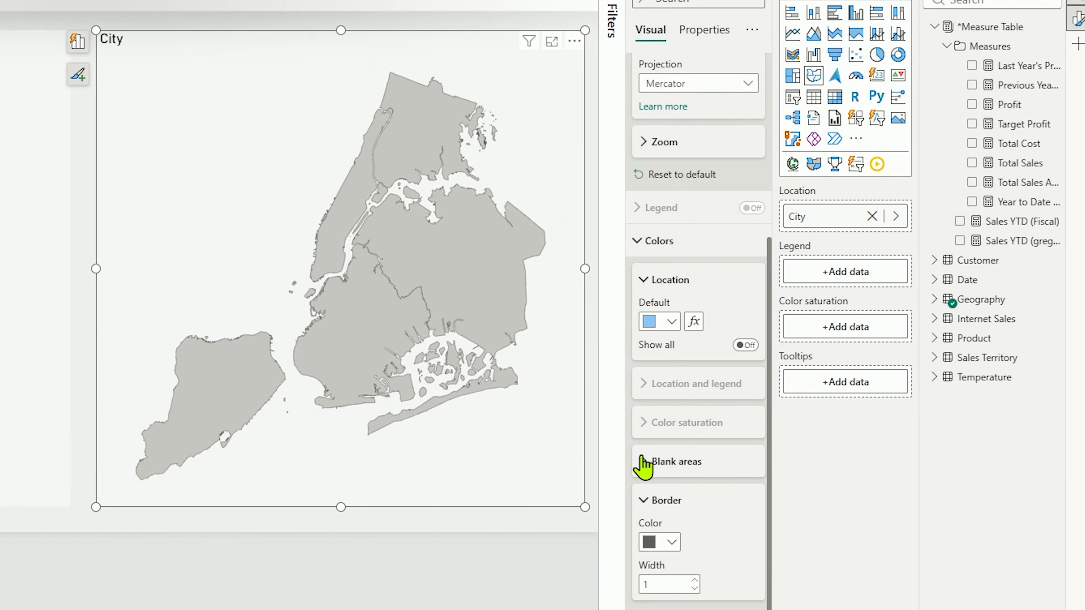
Step: Set the color of the City map's blank areas to the palest light blue theme shade
left_click(641, 462)
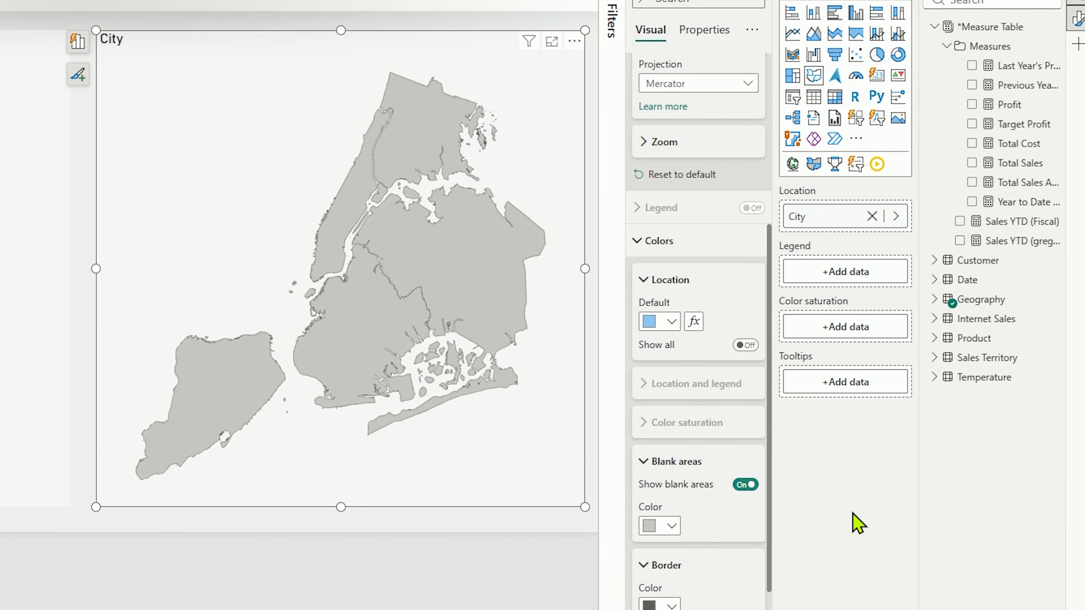
left_click(672, 527)
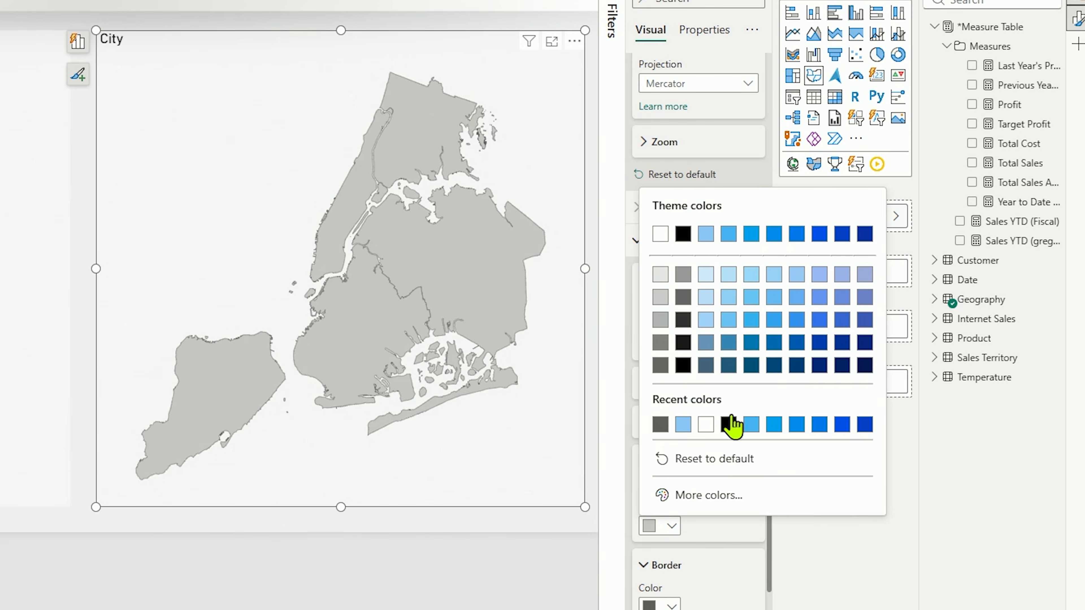
left_click(706, 273)
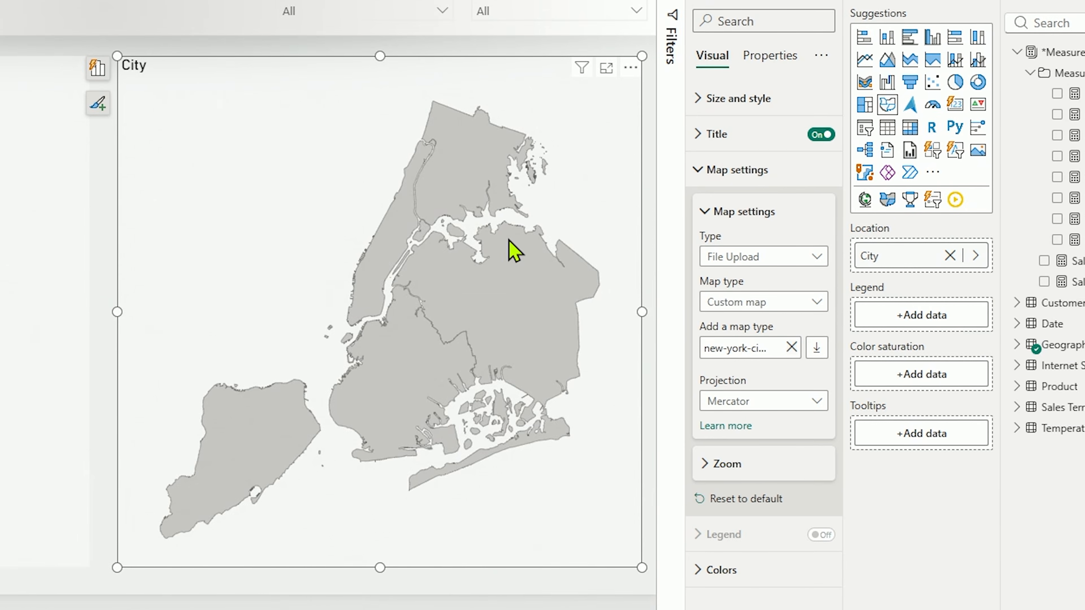
mouse_move(508, 227)
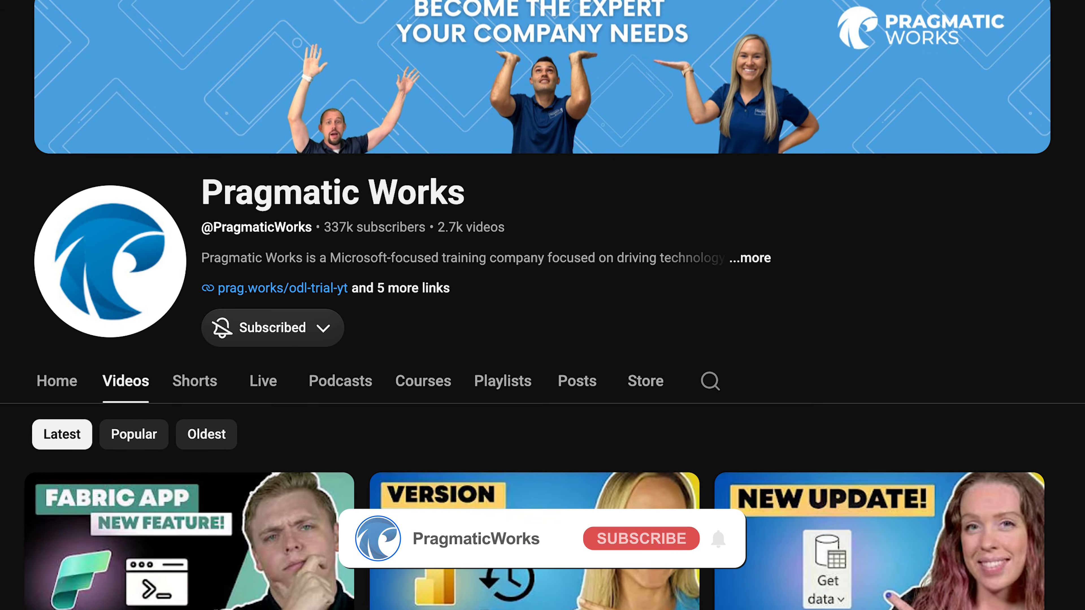
scroll(542, 305, "down", 8)
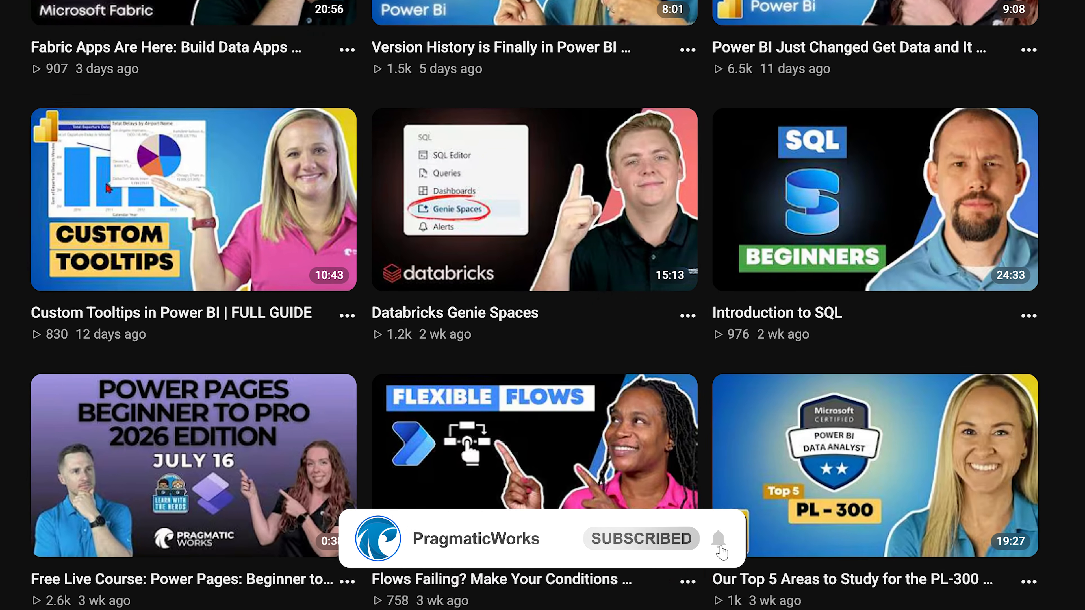
scroll(543, 305, "down", 5)
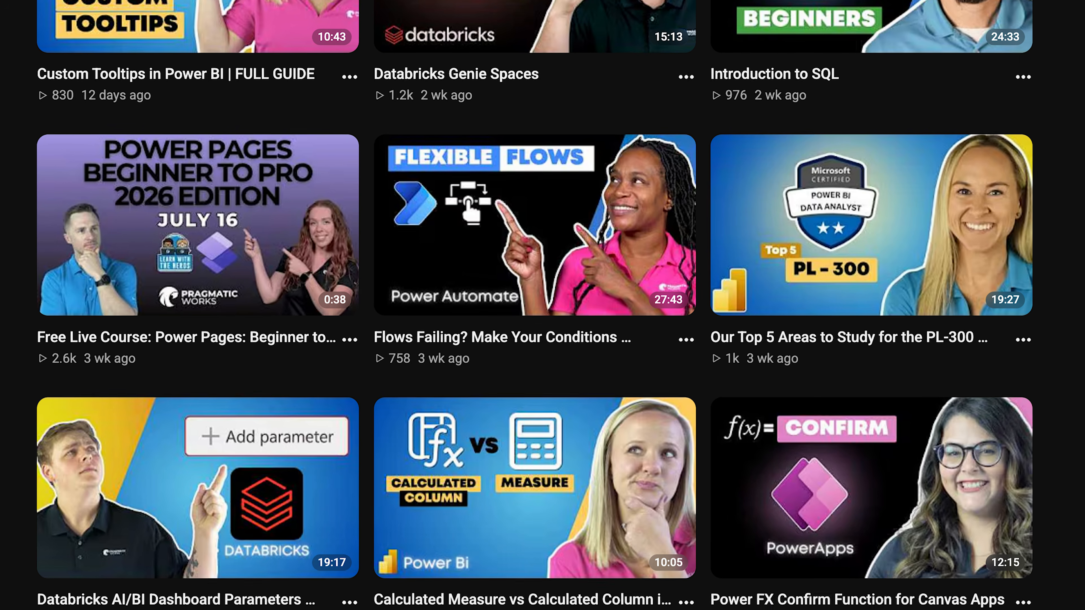